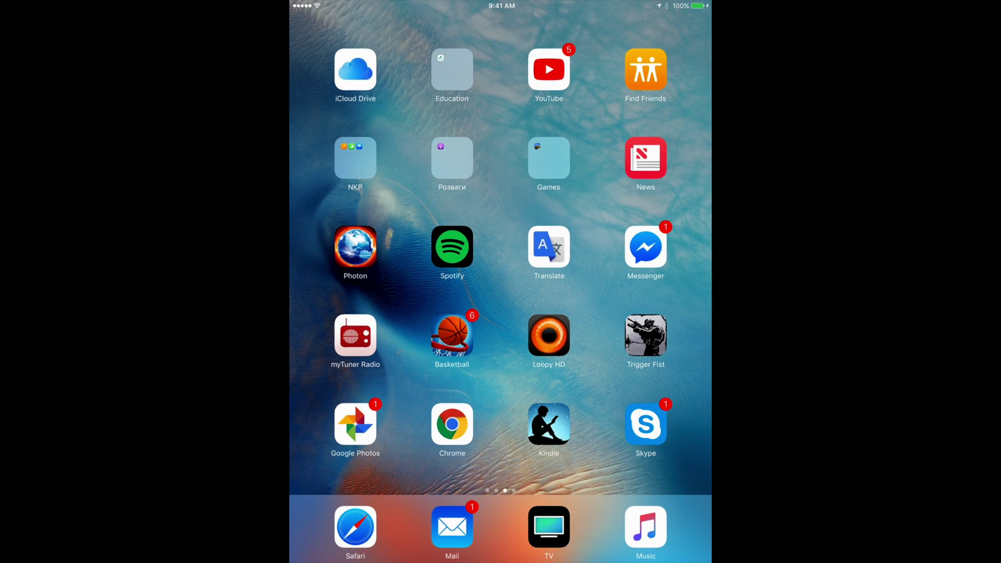
# Flip back and forth through the Home Screen pages, then launch Safari from the Dock.
pyautogui.moveTo(595, 313); pyautogui.dragTo(352, 313)
pyautogui.moveTo(352, 313)
pyautogui.mouseDown()
pyautogui.moveTo(595, 314)
pyautogui.moveTo(352, 313)
pyautogui.mouseUp()
pyautogui.moveTo(391, 274)
pyautogui.mouseDown()
pyautogui.moveTo(642, 274)
pyautogui.moveTo(391, 274)
pyautogui.mouseUp()
pyautogui.click(356, 527)
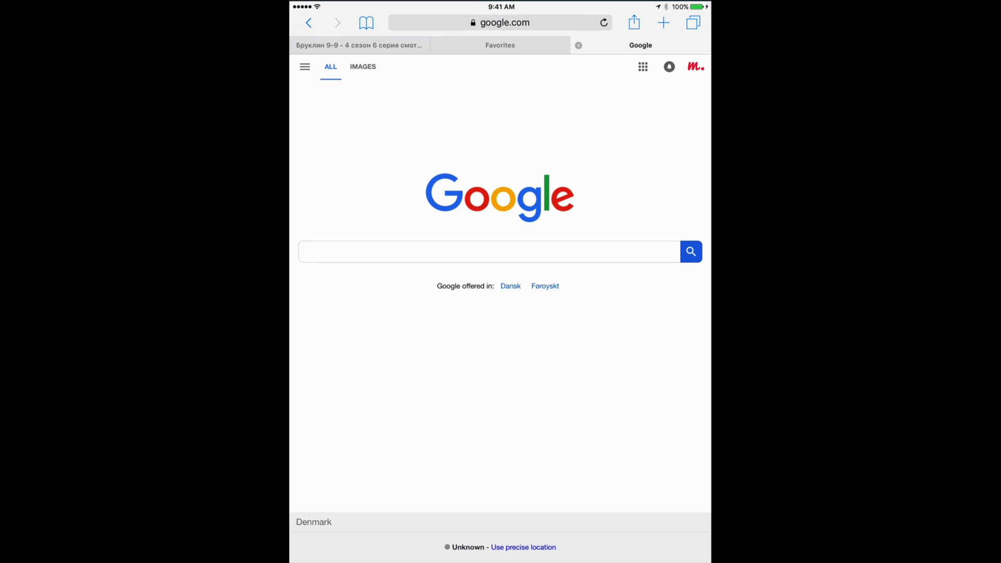
pyautogui.scroll(1, 501, 309)
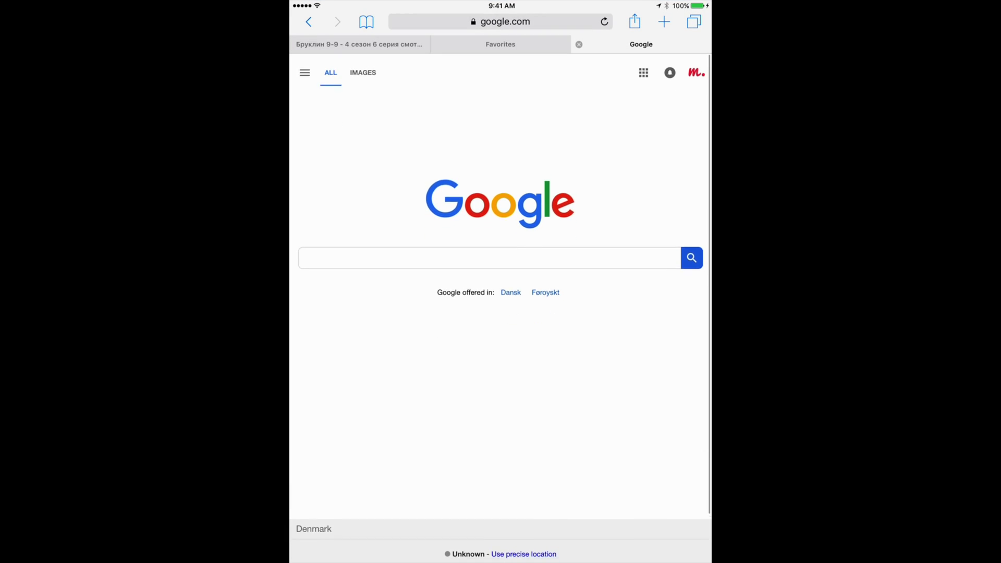
pyautogui.scroll(-3, 501, 313)
pyautogui.scroll(3, 501, 313)
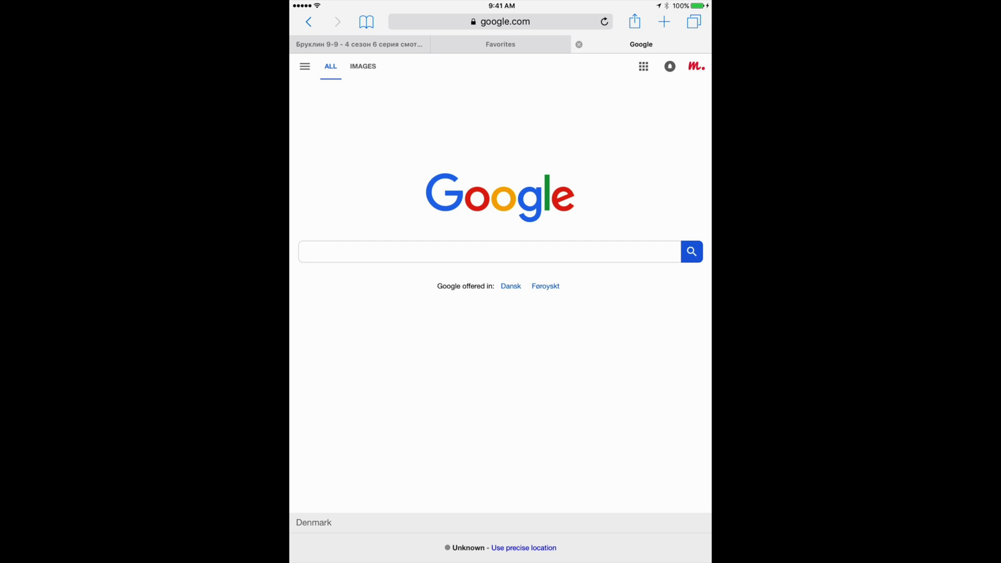
# Bring up the Share sheet for the Google homepage.
pyautogui.click(635, 21)
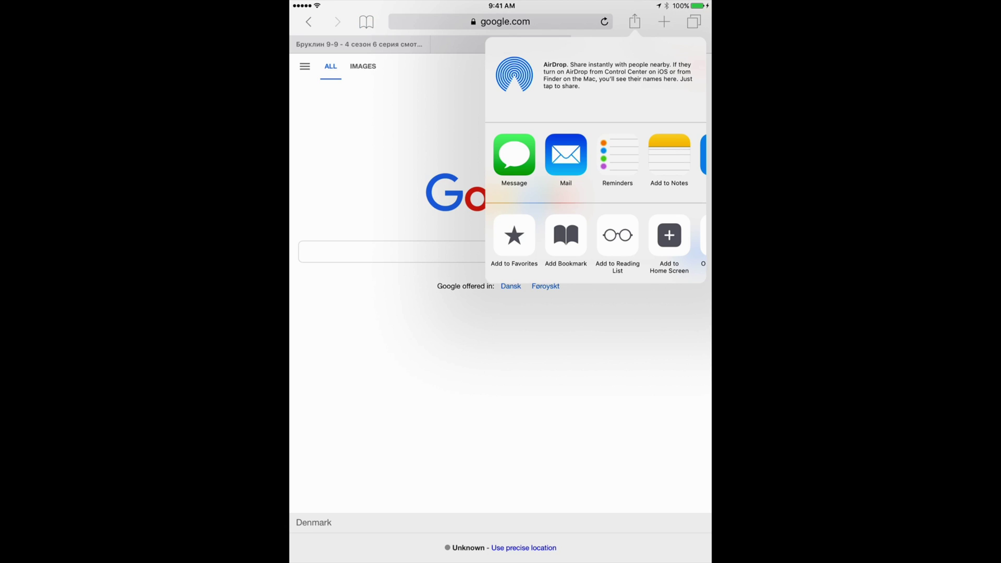
pyautogui.hscroll(3, 595, 243)
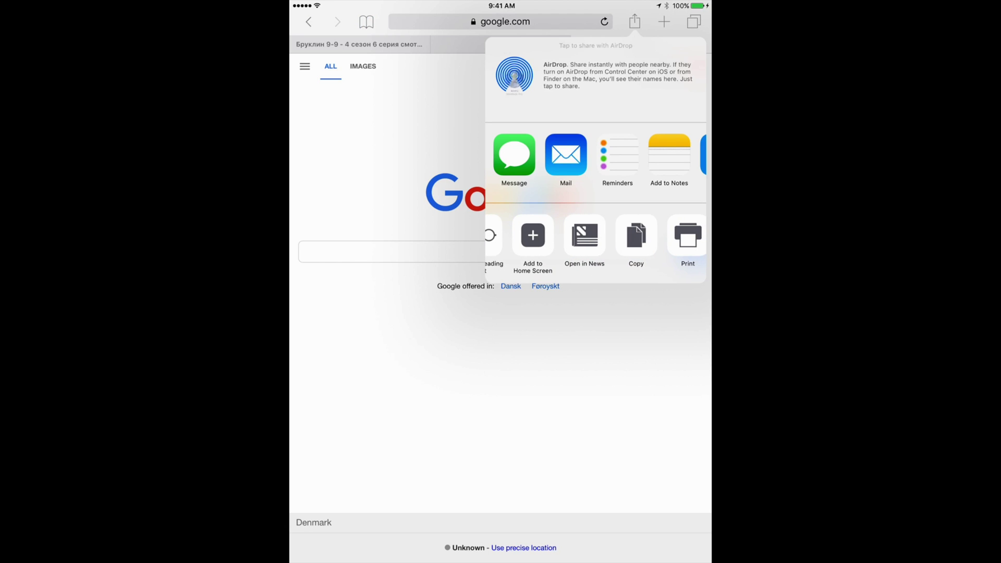
pyautogui.hscroll(2, 594, 242)
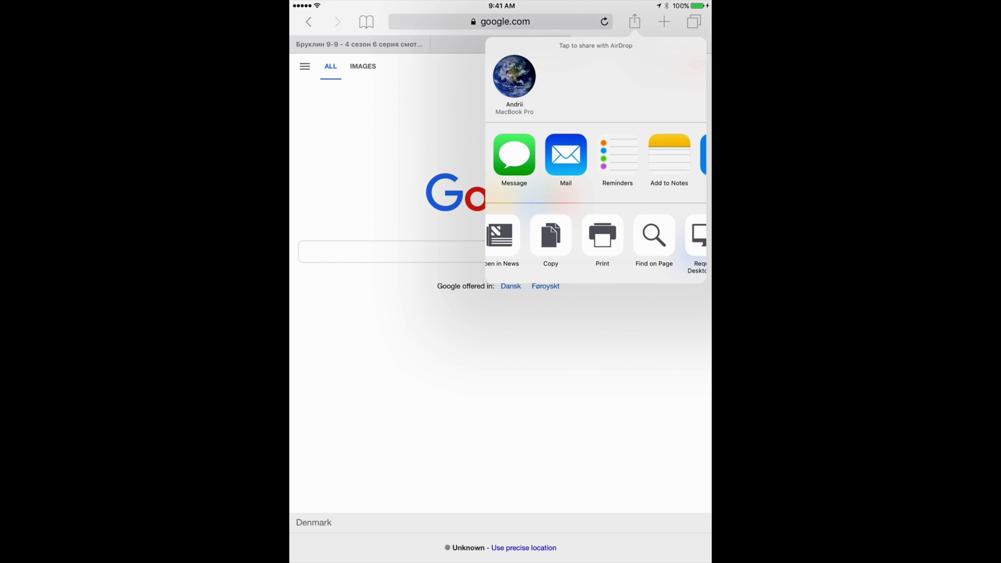
# Open Print options for the Google page and check Printer, finding no AirPrint printers.
pyautogui.click(602, 237)
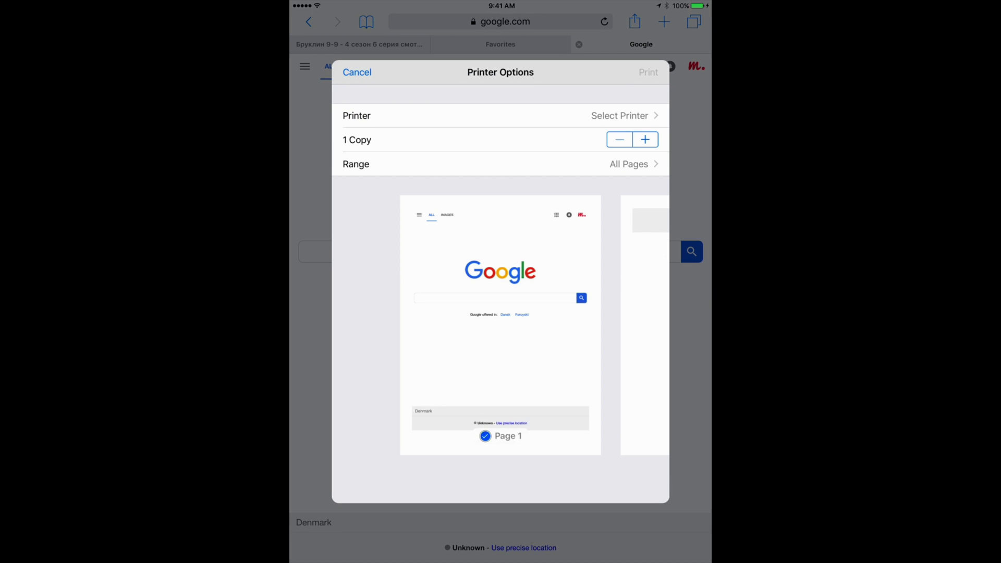
pyautogui.hscroll(3, 501, 325)
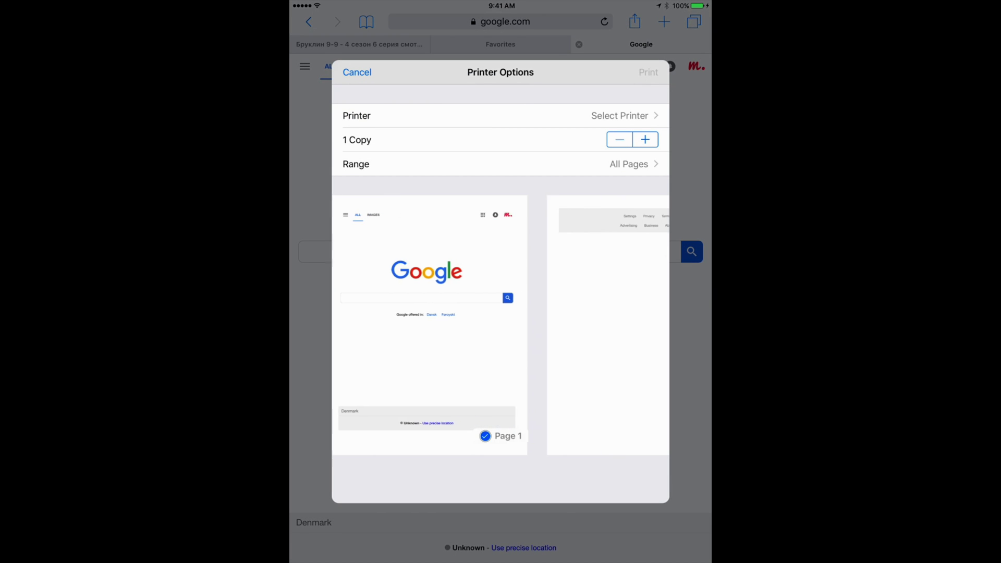
pyautogui.hscroll(-3, 501, 324)
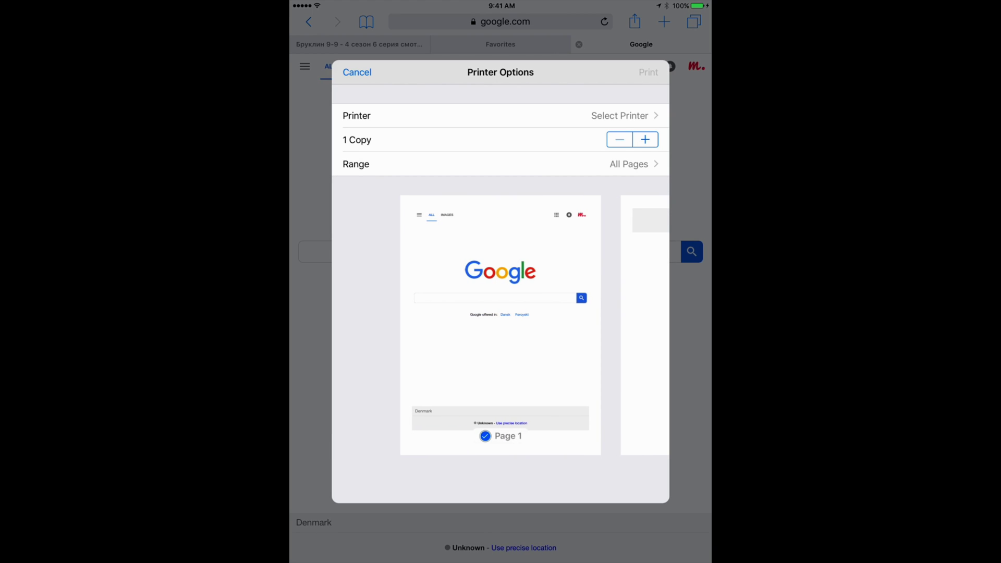
pyautogui.hscroll(3, 501, 325)
pyautogui.hscroll(-3, 500, 324)
pyautogui.click(501, 116)
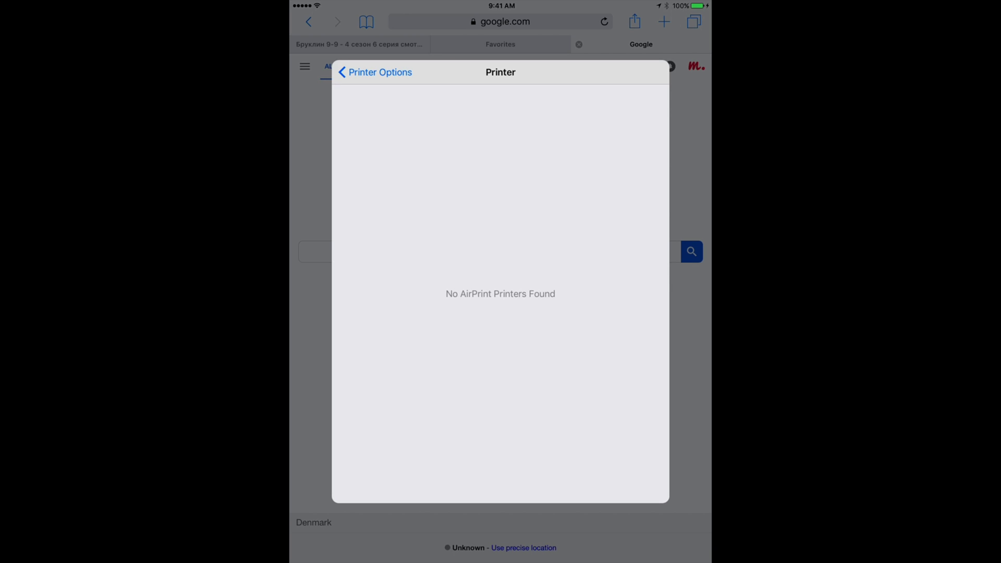
pyautogui.click(376, 72)
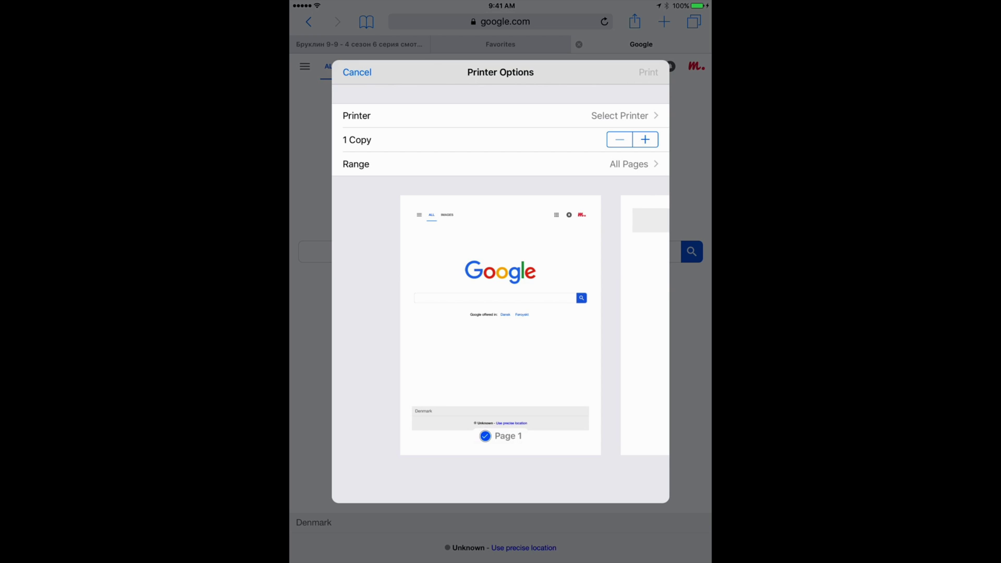
# Set copies to 2 and back to 1, view the page range, then cancel printing.
pyautogui.click(645, 139)
pyautogui.click(620, 140)
pyautogui.click(501, 163)
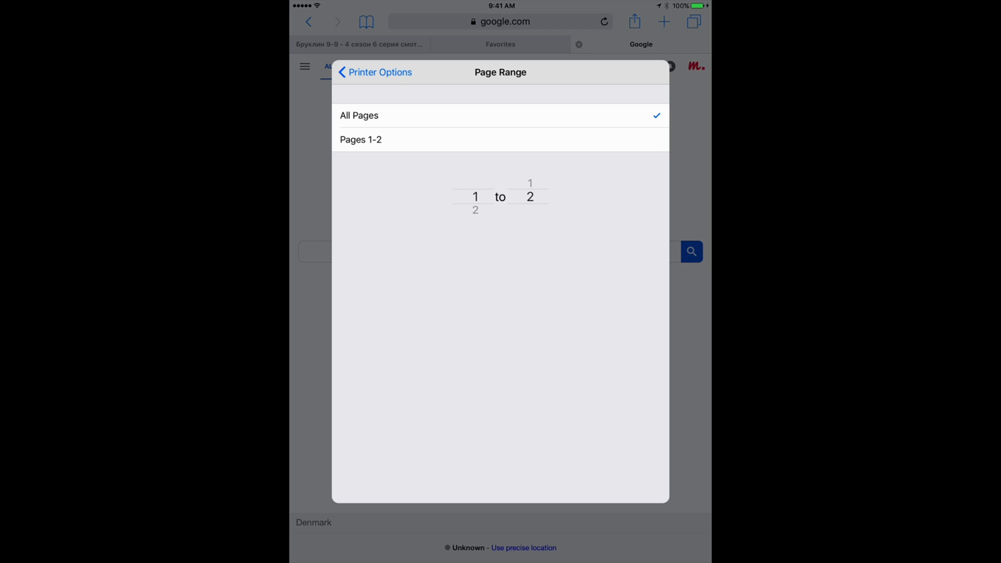
pyautogui.click(376, 72)
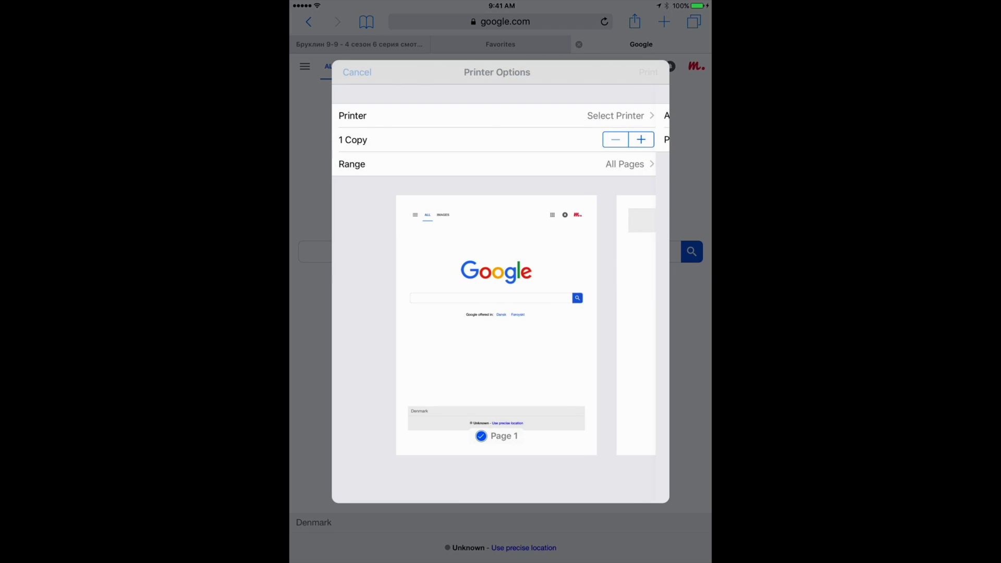
pyautogui.hscroll(3, 500, 325)
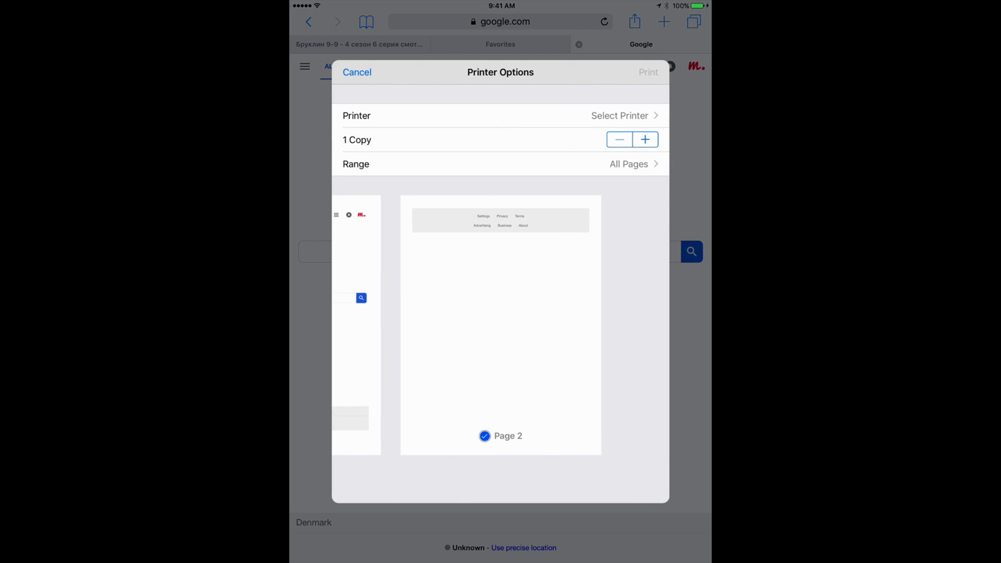
pyautogui.hscroll(-3, 501, 324)
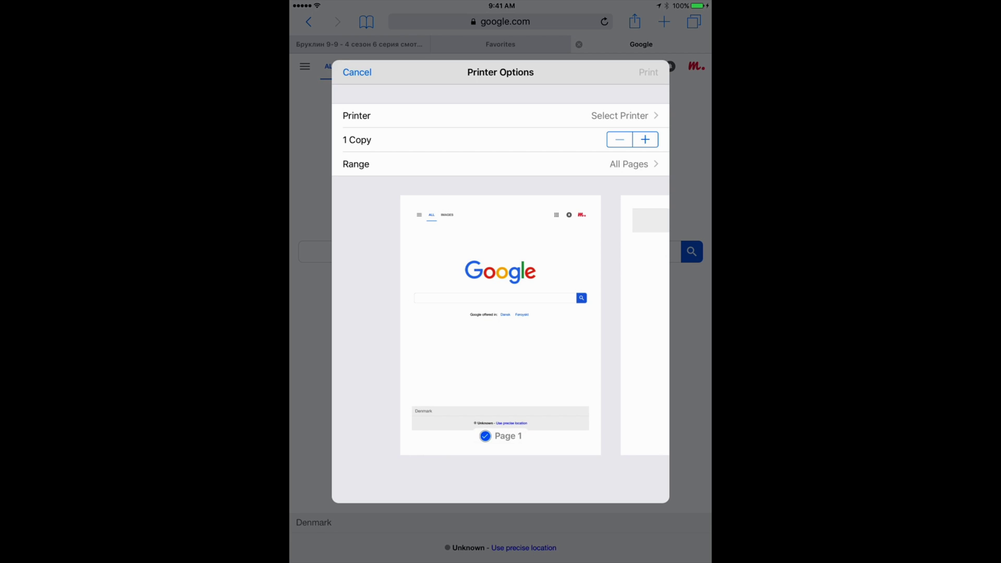
pyautogui.click(357, 72)
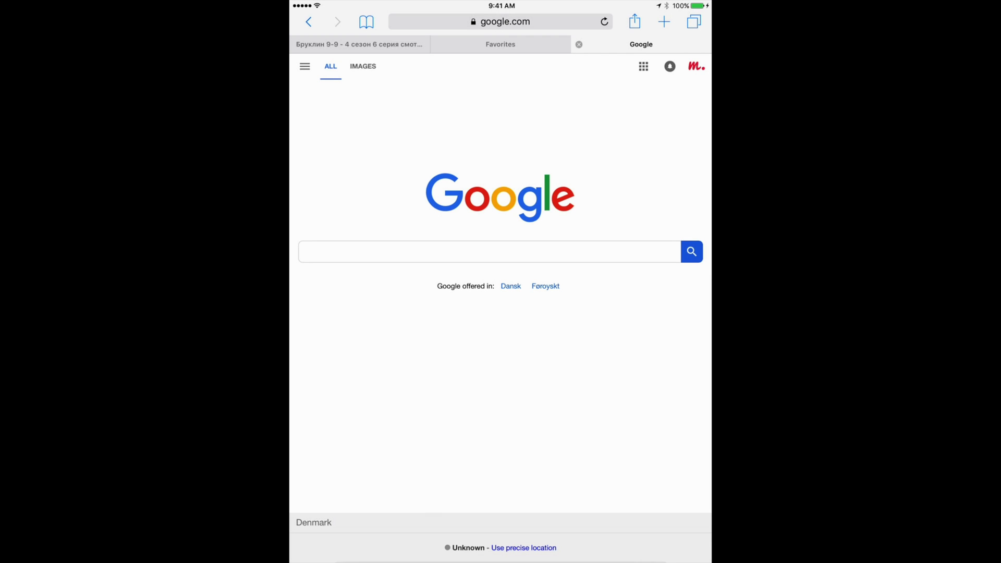
# Leave Safari, page back to the first Home Screen page, and launch Settings.
pyautogui.press('super+h')
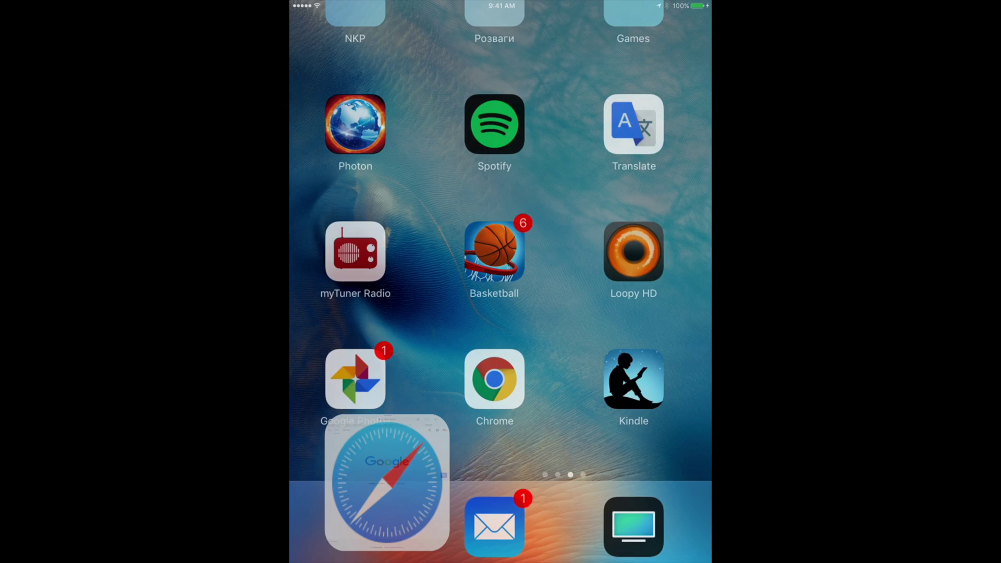
pyautogui.hscroll(5, 500, 250)
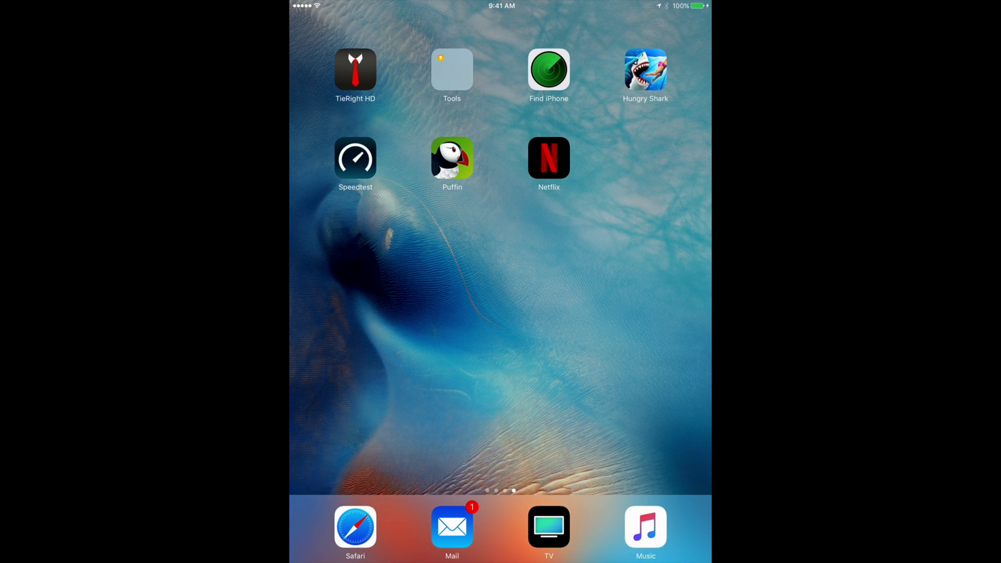
pyautogui.hscroll(-5, 501, 250)
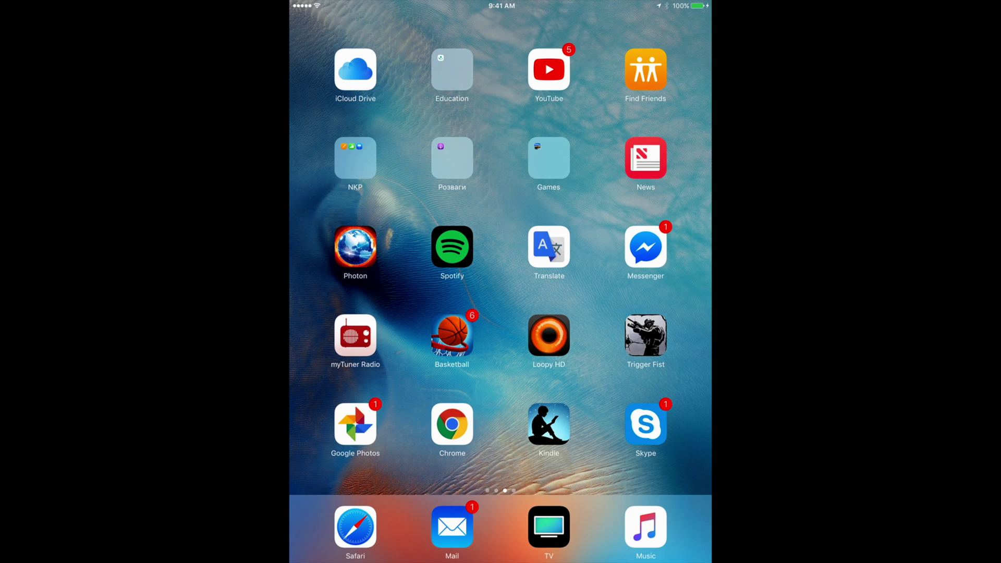
pyautogui.moveTo(626, 281); pyautogui.dragTo(391, 282)
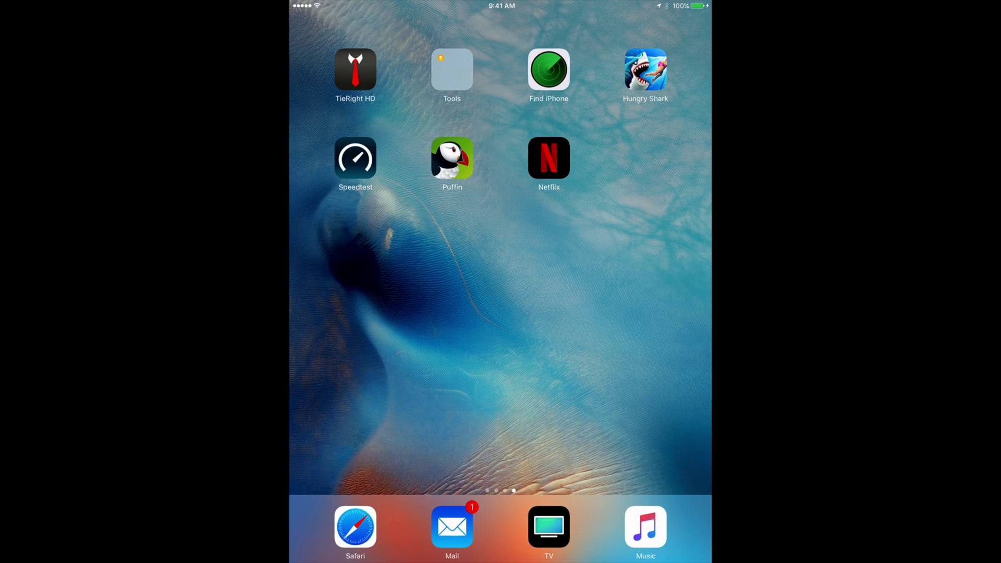
pyautogui.moveTo(392, 313); pyautogui.dragTo(626, 313)
pyautogui.moveTo(391, 313); pyautogui.dragTo(626, 314)
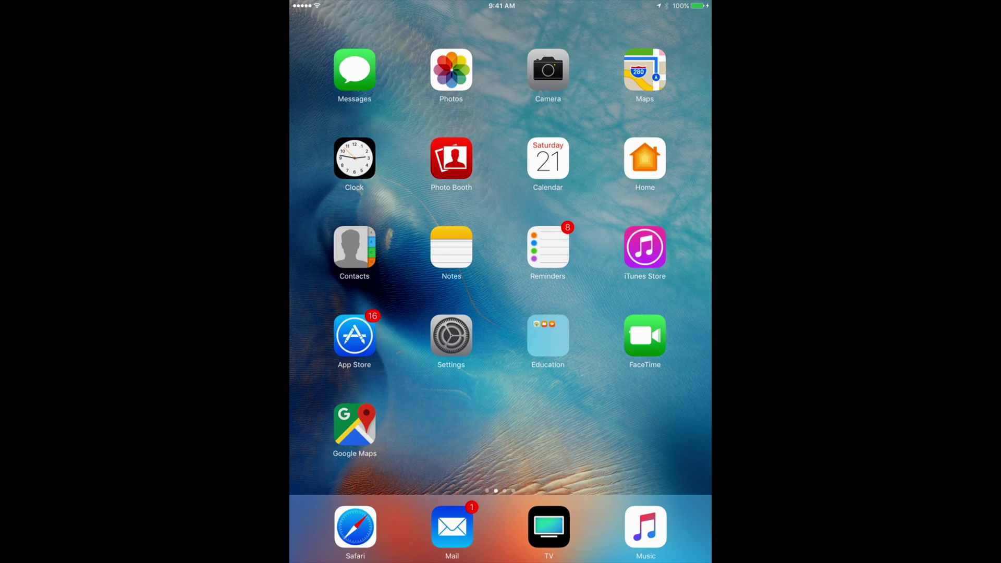
pyautogui.click(452, 335)
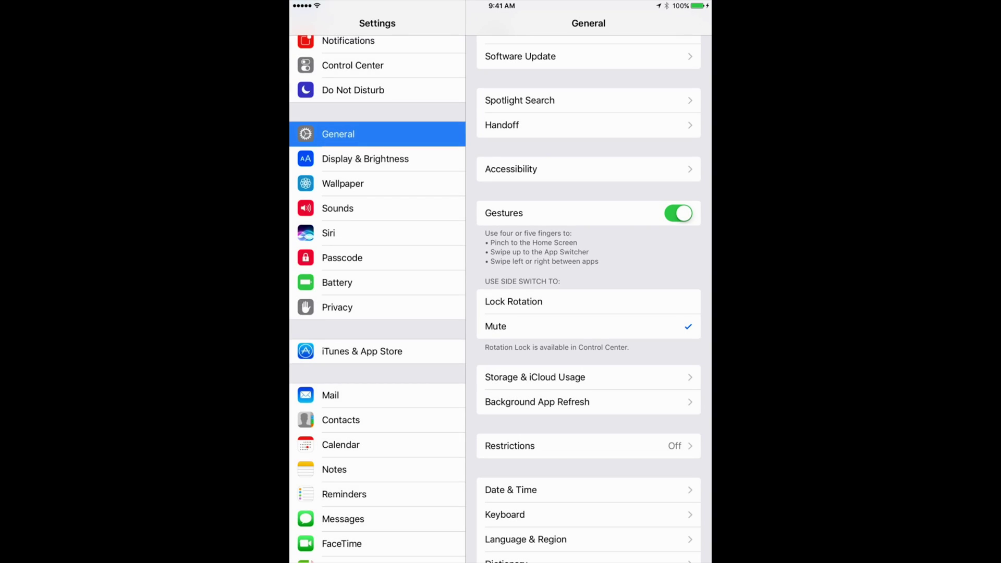
pyautogui.scroll(5, 377, 313)
# View the Wi-Fi list showing TP-LINK_F254 connected, then return to the Home Screen.
pyautogui.click(378, 179)
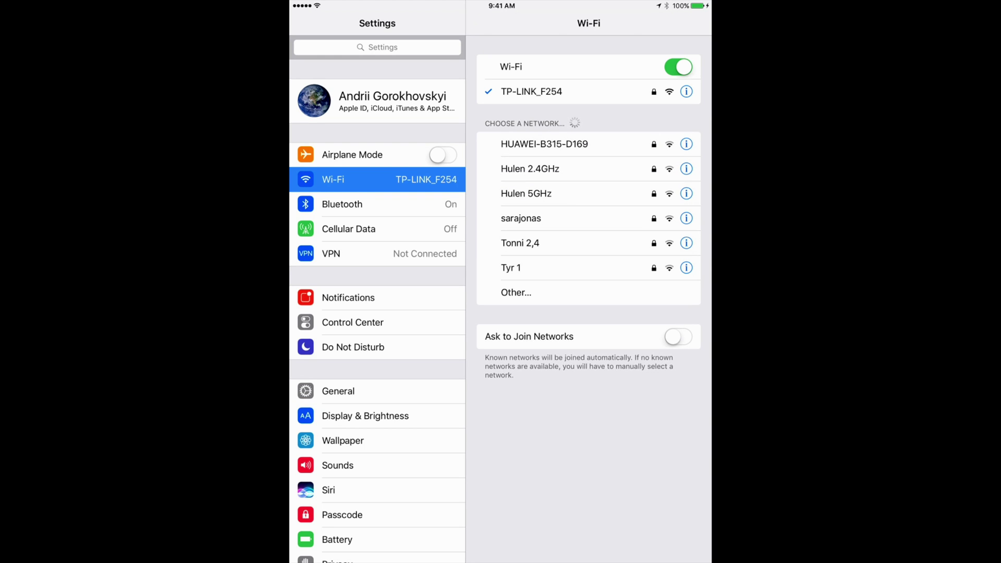
pyautogui.press('super+h')
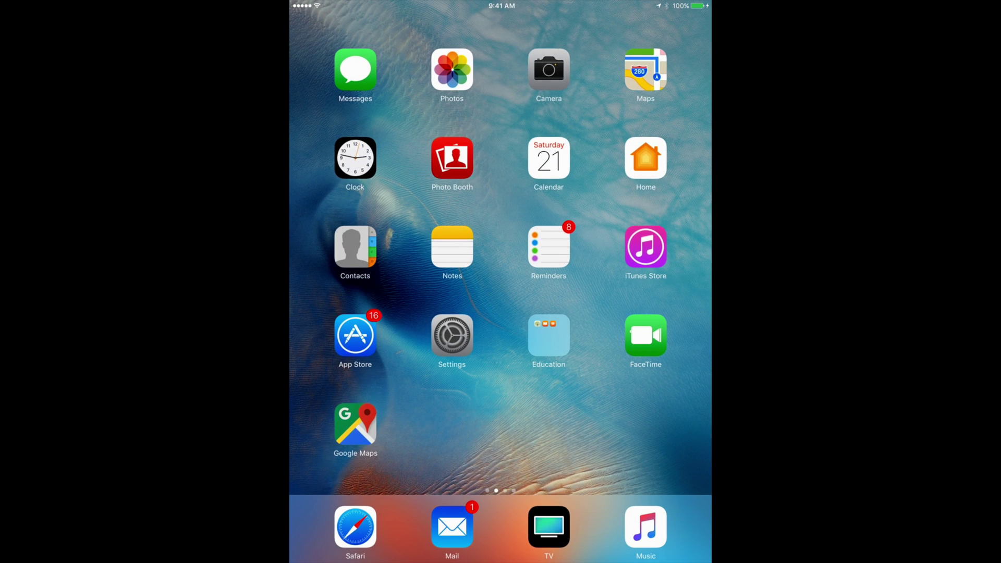
# Swipe to the final Home Screen page holding TieRight HD, Tools and Netflix.
pyautogui.moveTo(626, 313); pyautogui.dragTo(352, 313)
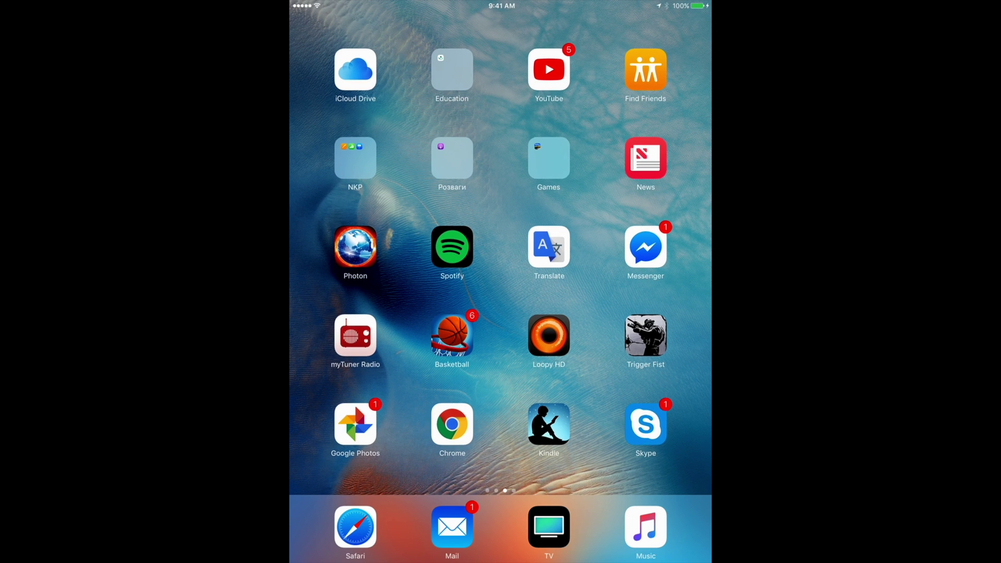
pyautogui.hscroll(5, 501, 251)
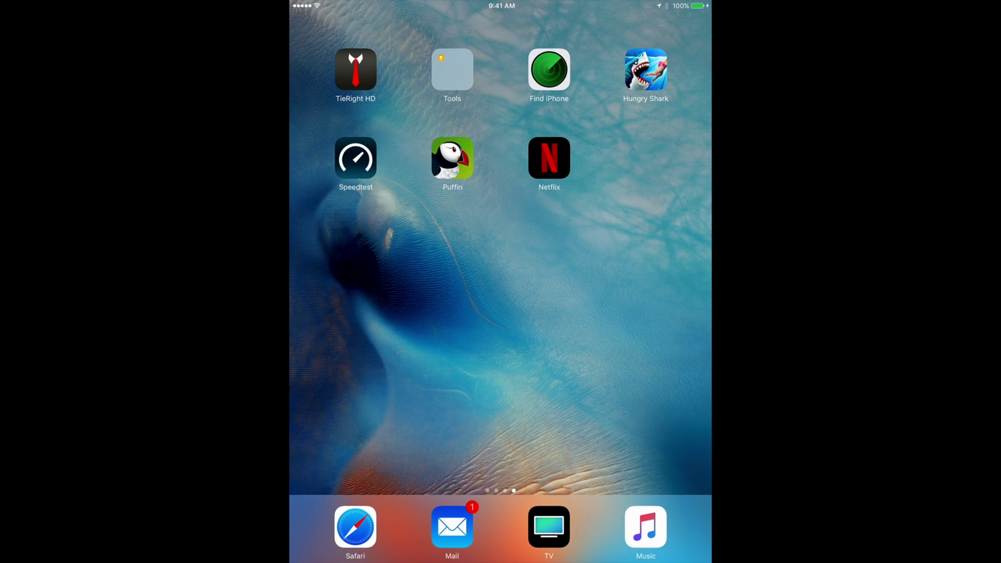